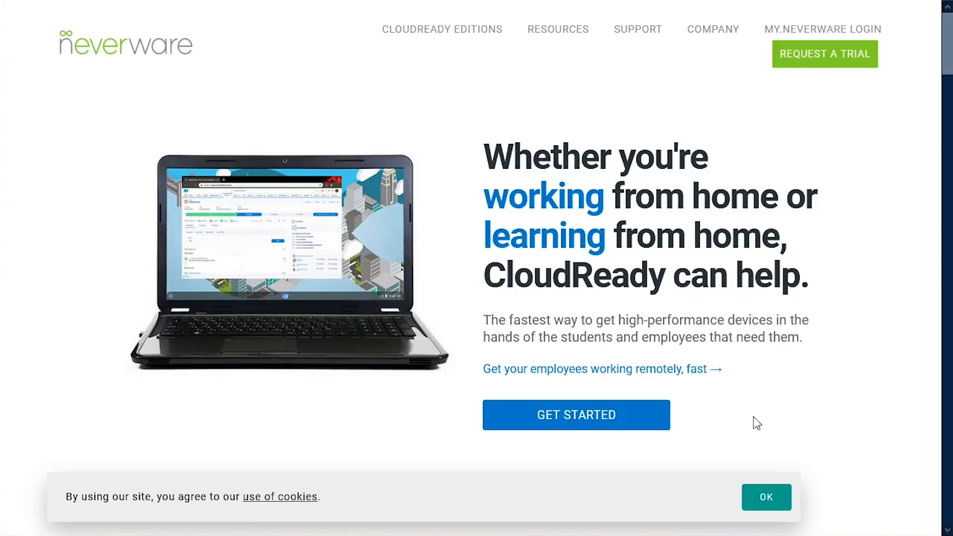
- Go to the editions section and choose Get the Free Version for personal, home use
{"action": "left_click", "coordinate": [548, 415]}
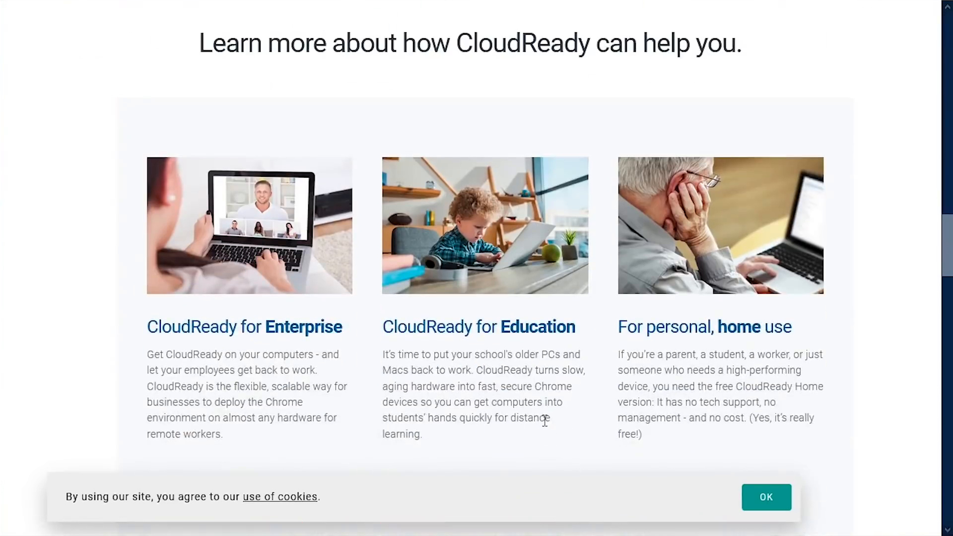
{"action": "scroll", "coordinate": [546, 421], "scroll_direction": "down", "scroll_amount": 2}
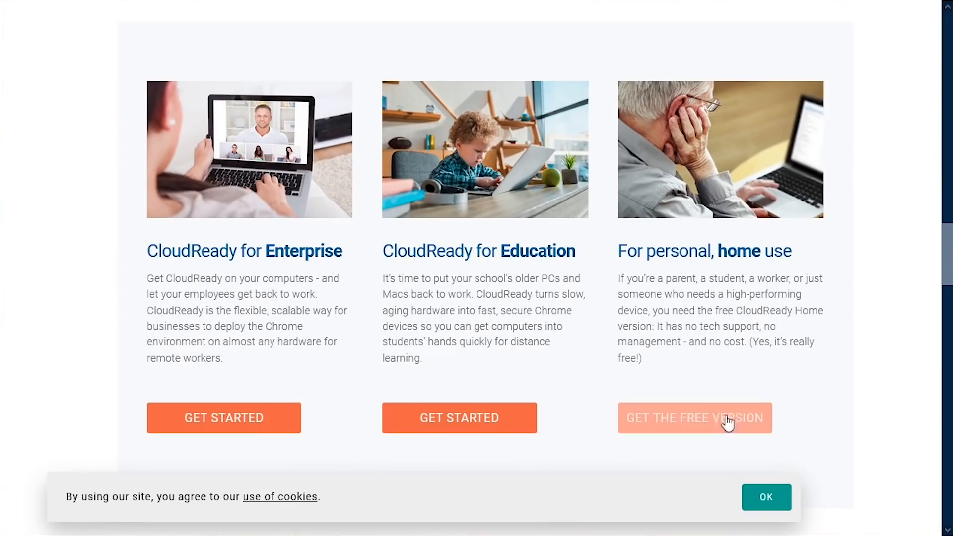
{"action": "left_click", "coordinate": [701, 419]}
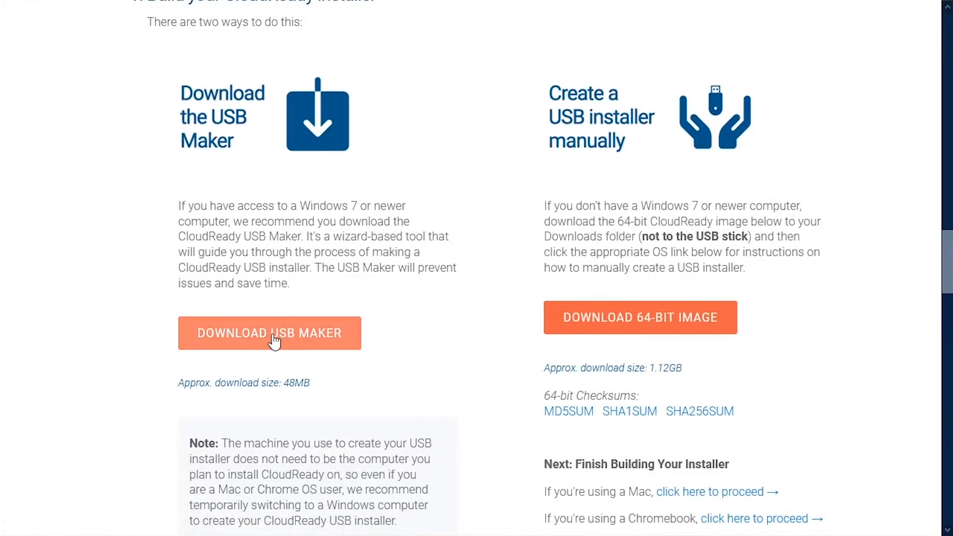
- Cancel the USB Maker download, download the 64-bit image instead, and highlight the installer-finishing instructions
{"action": "left_click", "coordinate": [269, 333]}
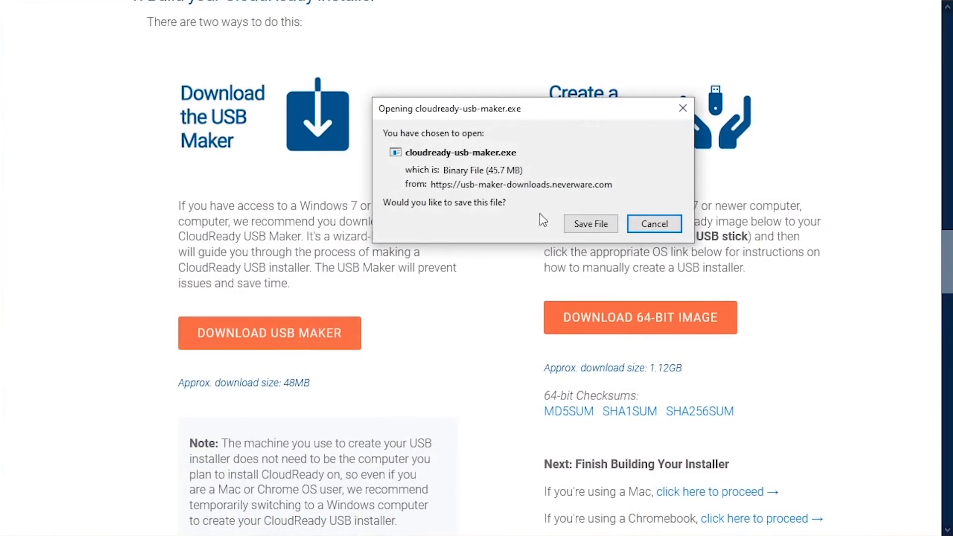
{"action": "left_click", "coordinate": [654, 224]}
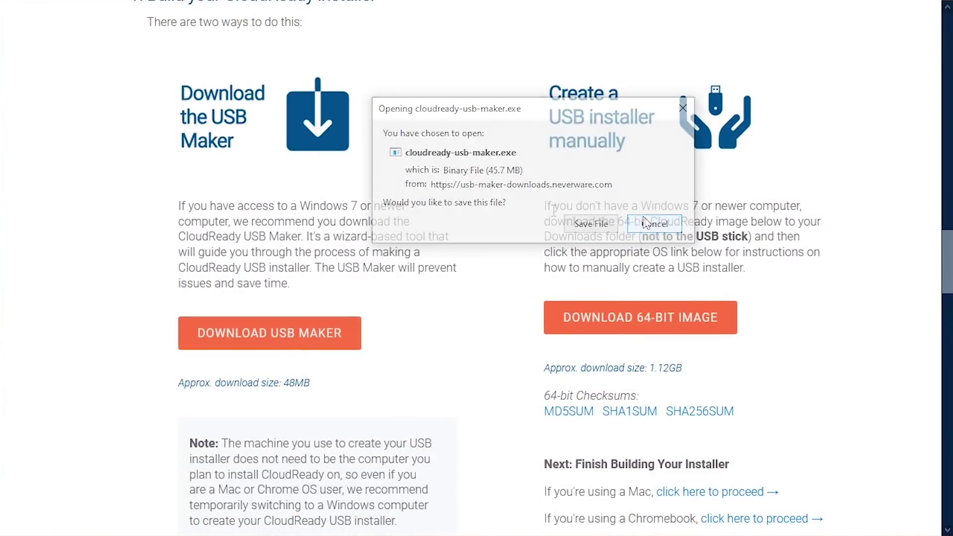
{"action": "left_click", "coordinate": [618, 317]}
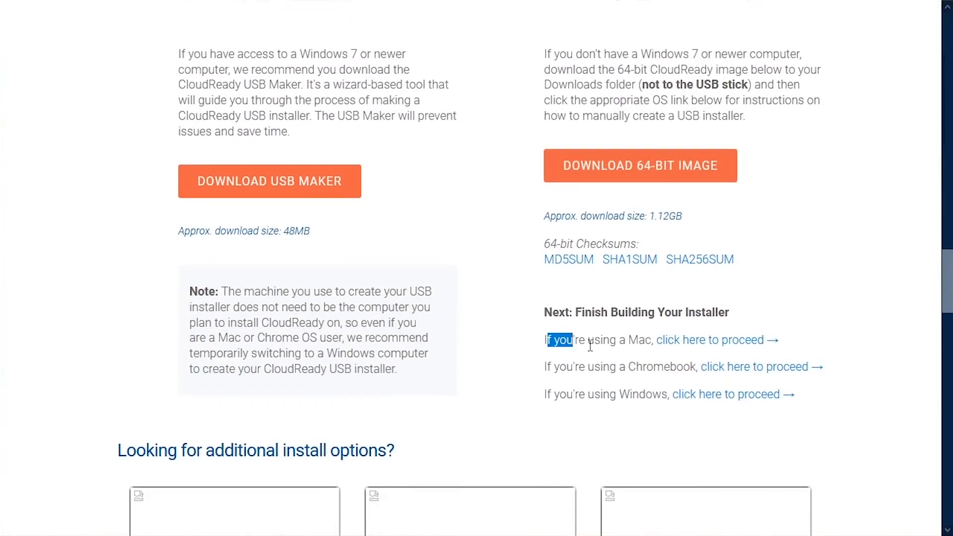
{"action": "left_click_drag", "start_coordinate": [590, 342], "coordinate": [735, 404]}
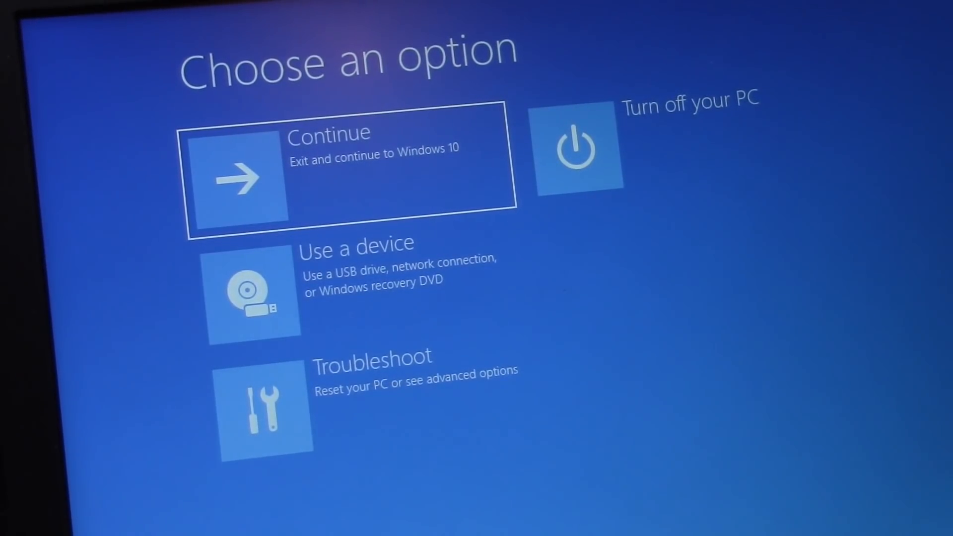
- Choose Use a device and boot from the Linux USB stick
{"action": "left_click", "coordinate": [284, 288]}
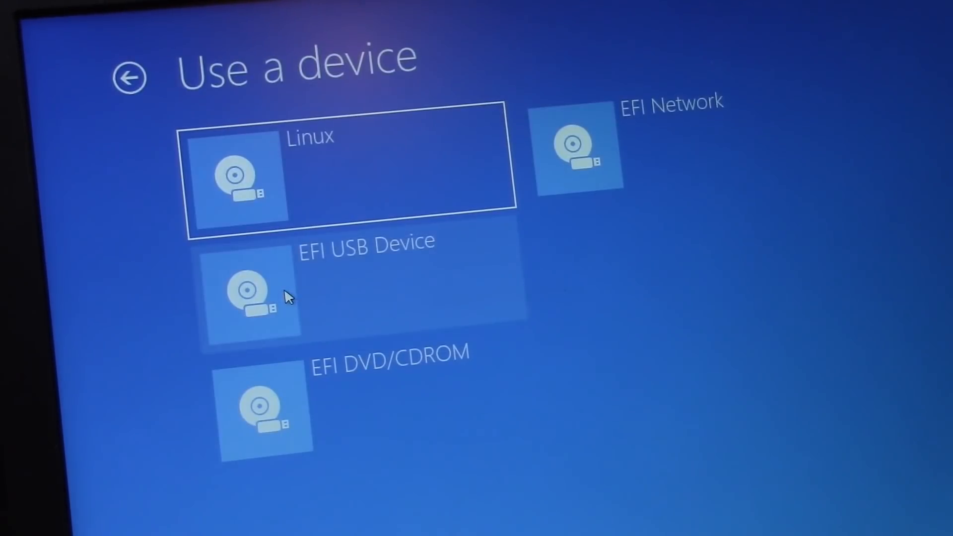
{"action": "left_click", "coordinate": [301, 171]}
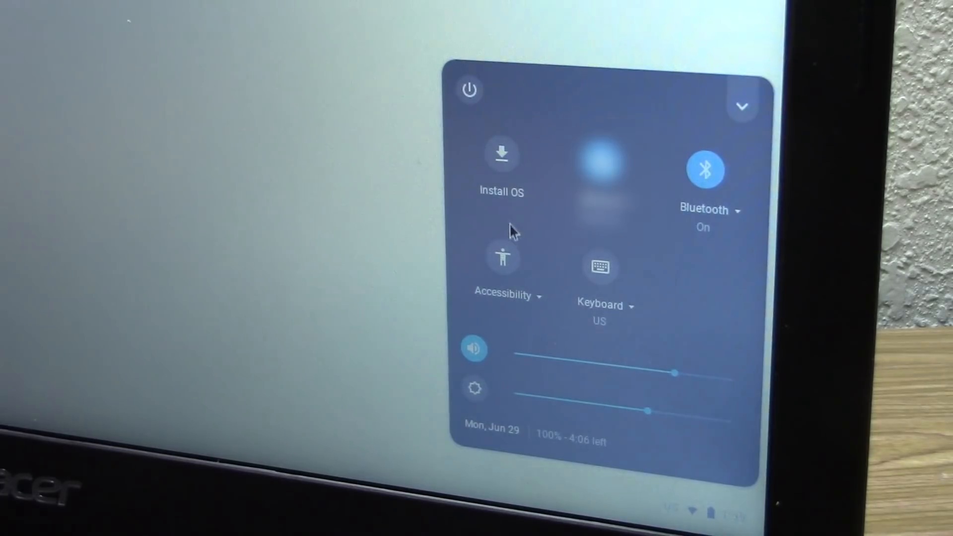
- Launch Install OS from the quick settings panel to begin installing onto the hard drive
{"action": "left_click", "coordinate": [507, 181]}
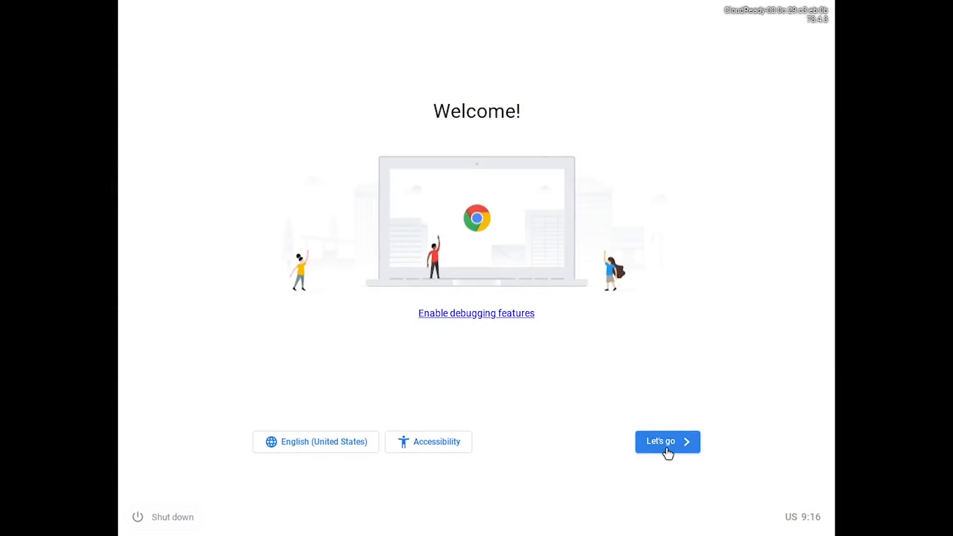
- Run setup over Ethernet with Send metrics unchecked and continue to sign-in
{"action": "left_click", "coordinate": [667, 442]}
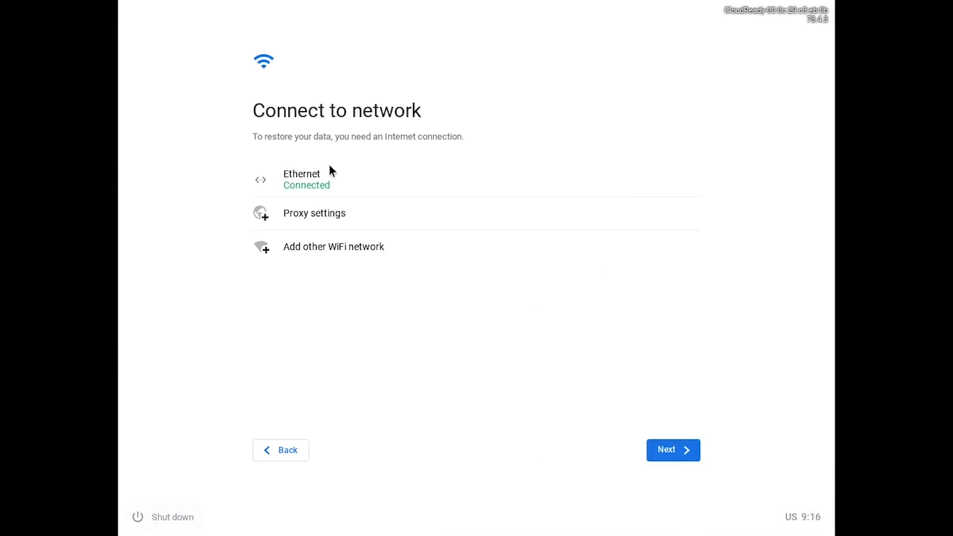
{"action": "left_click", "coordinate": [666, 450]}
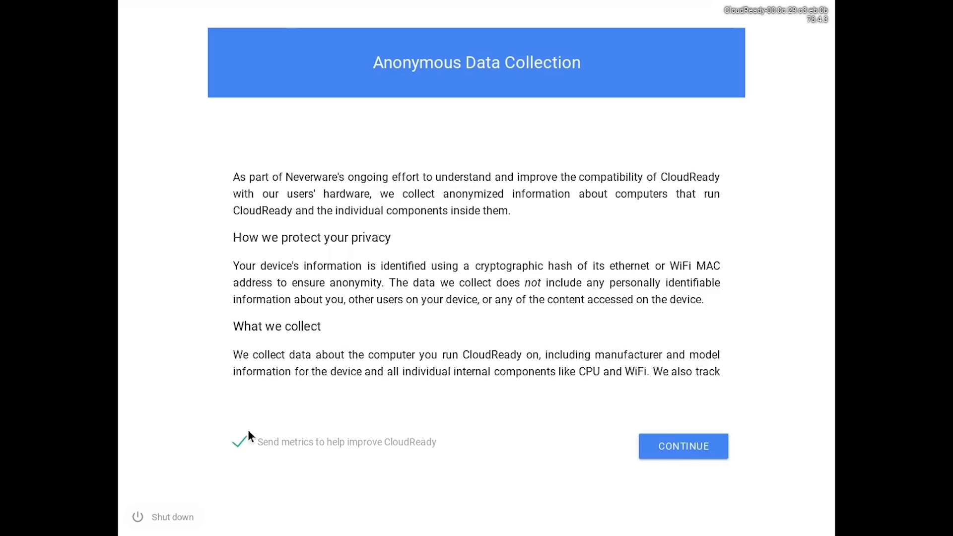
{"action": "left_click", "coordinate": [239, 444]}
{"action": "left_click", "coordinate": [684, 446]}
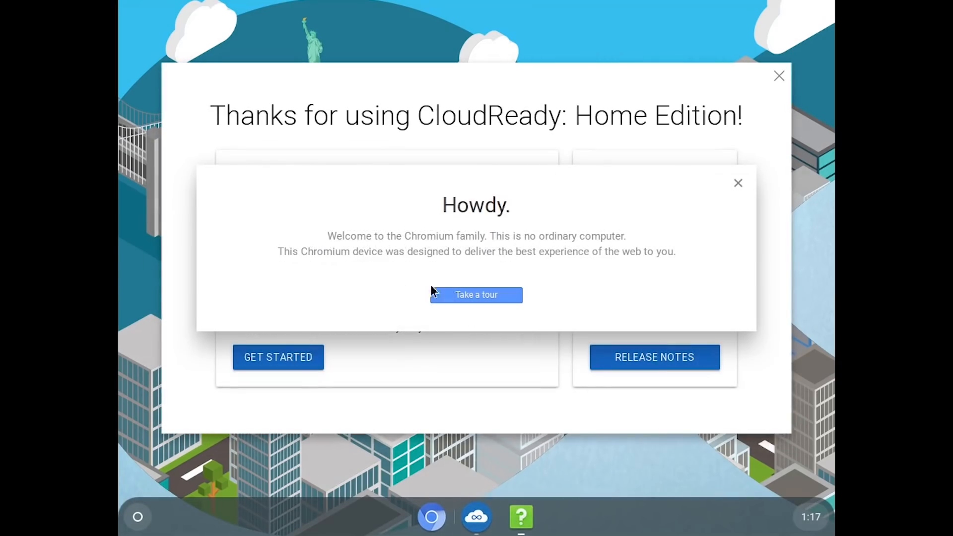
- Dismiss Howdy, view About Chromium showing version 78, then go to CloudReady's own about and update page
{"action": "left_click", "coordinate": [739, 183]}
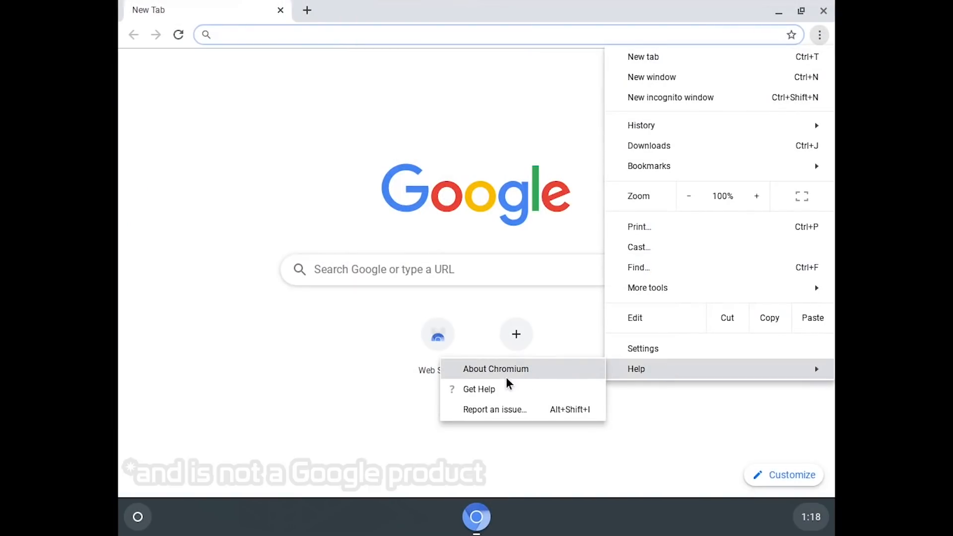
{"action": "left_click", "coordinate": [482, 369]}
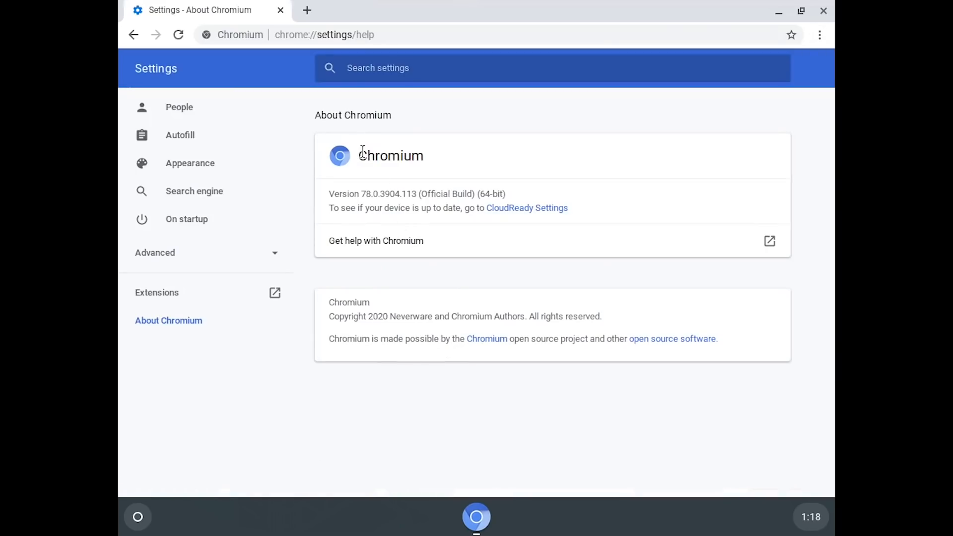
{"action": "left_click_drag", "start_coordinate": [360, 155], "coordinate": [426, 155]}
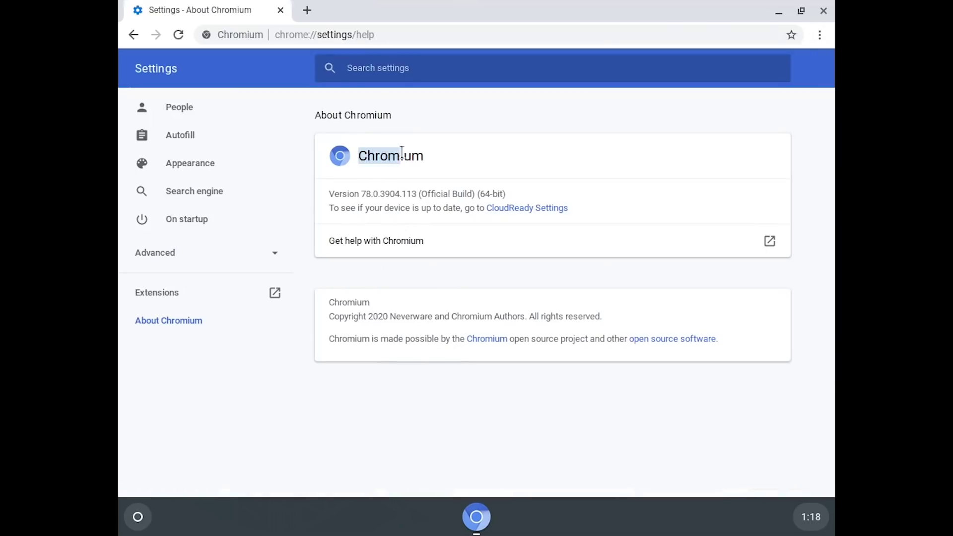
{"action": "left_click", "coordinate": [437, 158]}
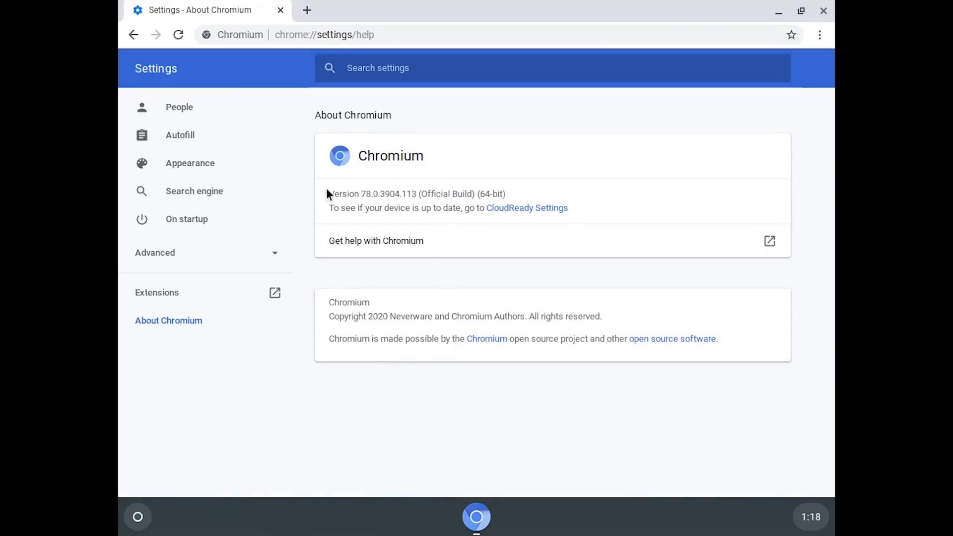
{"action": "left_click", "coordinate": [518, 212]}
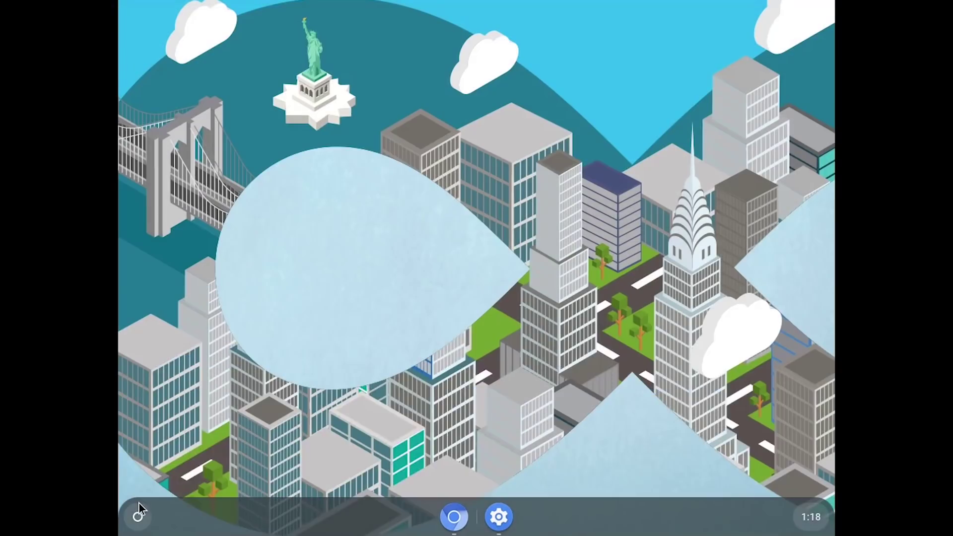
- Launch Files from the launcher and move its window up and left, showing Downloads under My files
{"action": "left_click", "coordinate": [139, 514]}
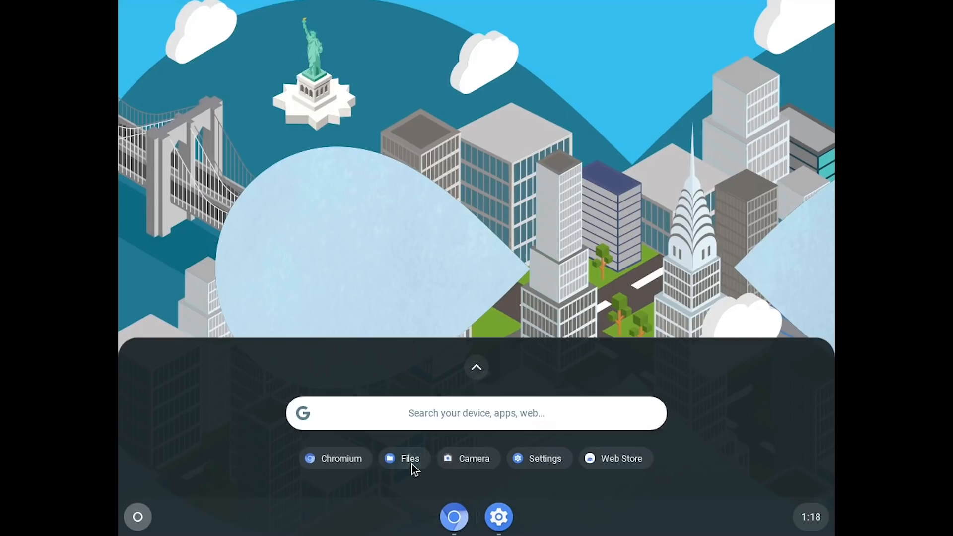
{"action": "left_click", "coordinate": [412, 459]}
{"action": "left_click_drag", "start_coordinate": [454, 58], "coordinate": [403, 31]}
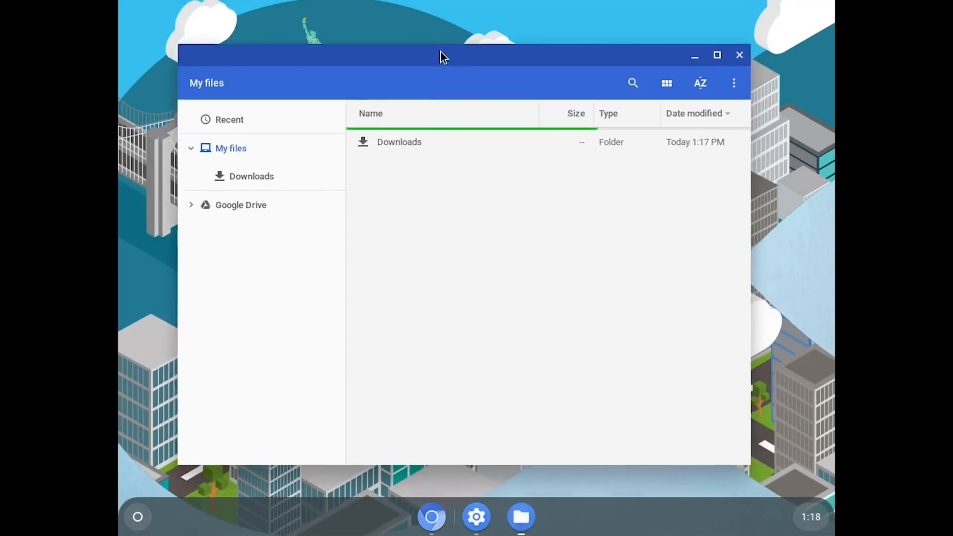